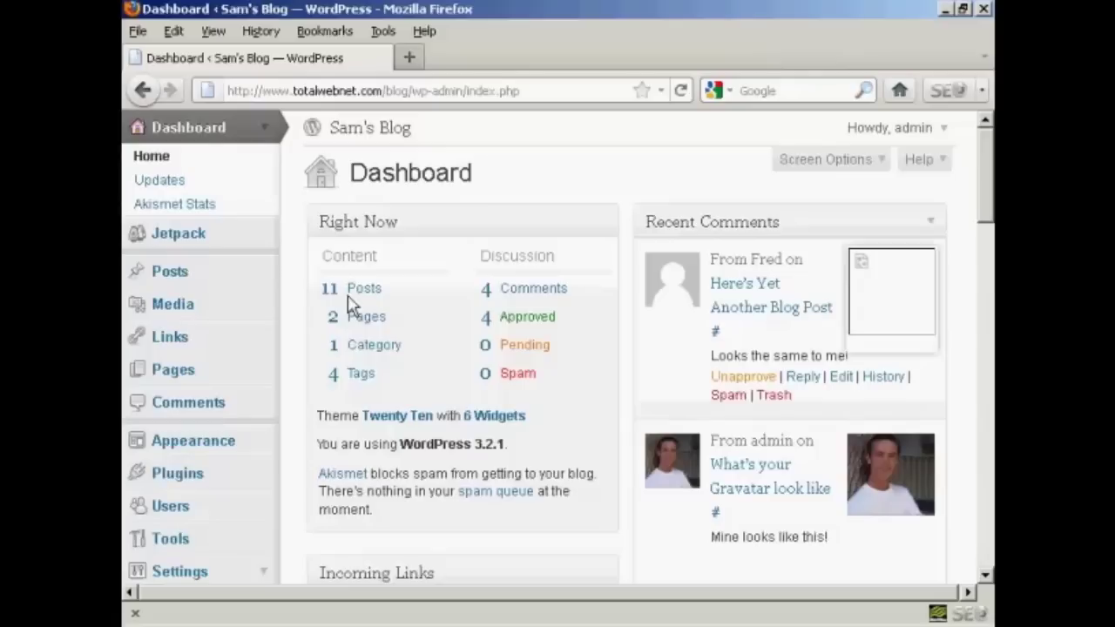
# - Open the blog's list of links and bring up the Suggest Ideas link for editing
pyautogui.click(174, 345)
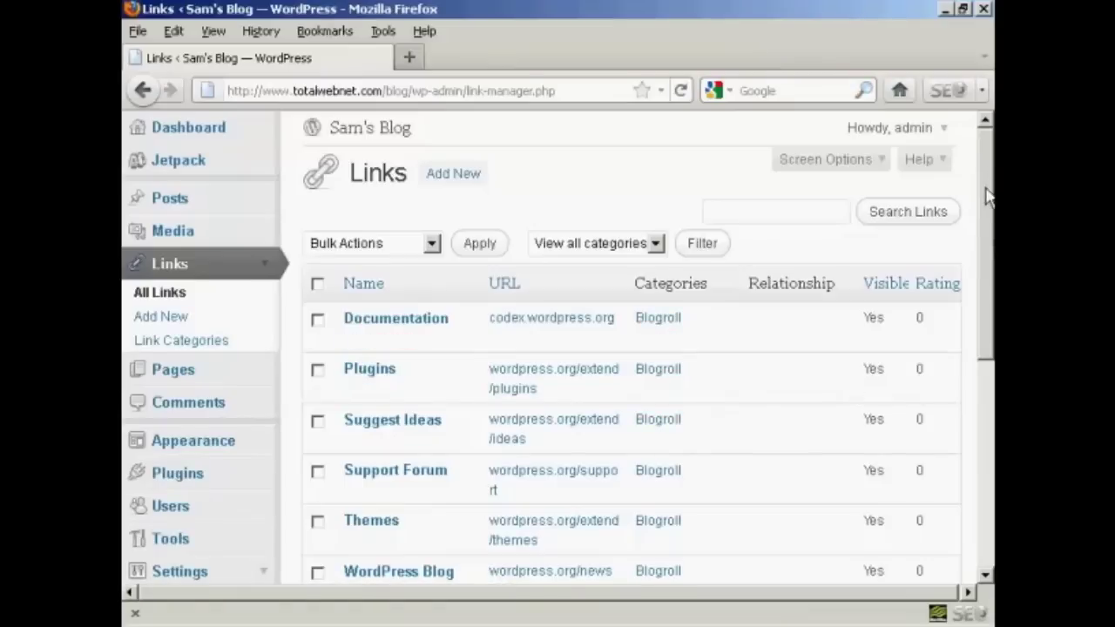
pyautogui.moveTo(989, 187); pyautogui.dragTo(989, 242)
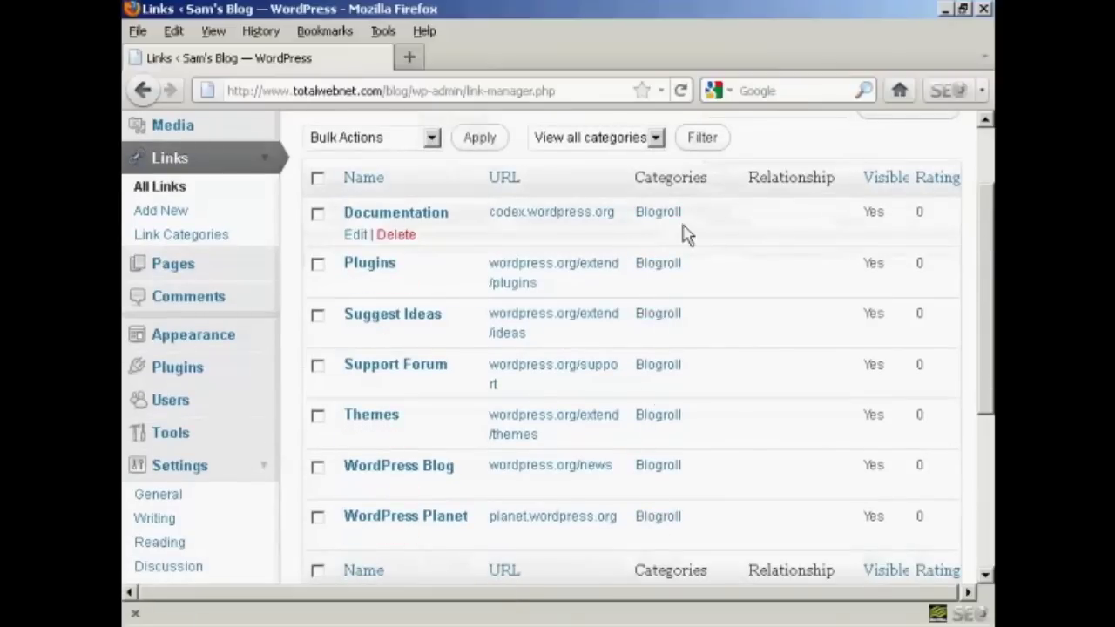
pyautogui.moveTo(991, 253); pyautogui.dragTo(991, 258)
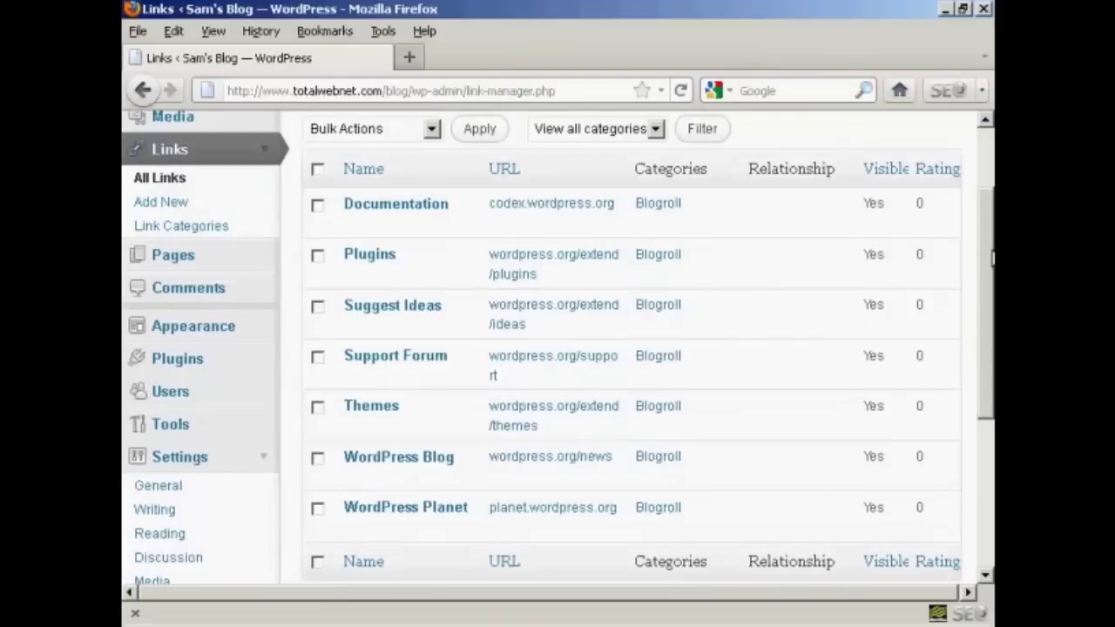
pyautogui.moveTo(598, 299)
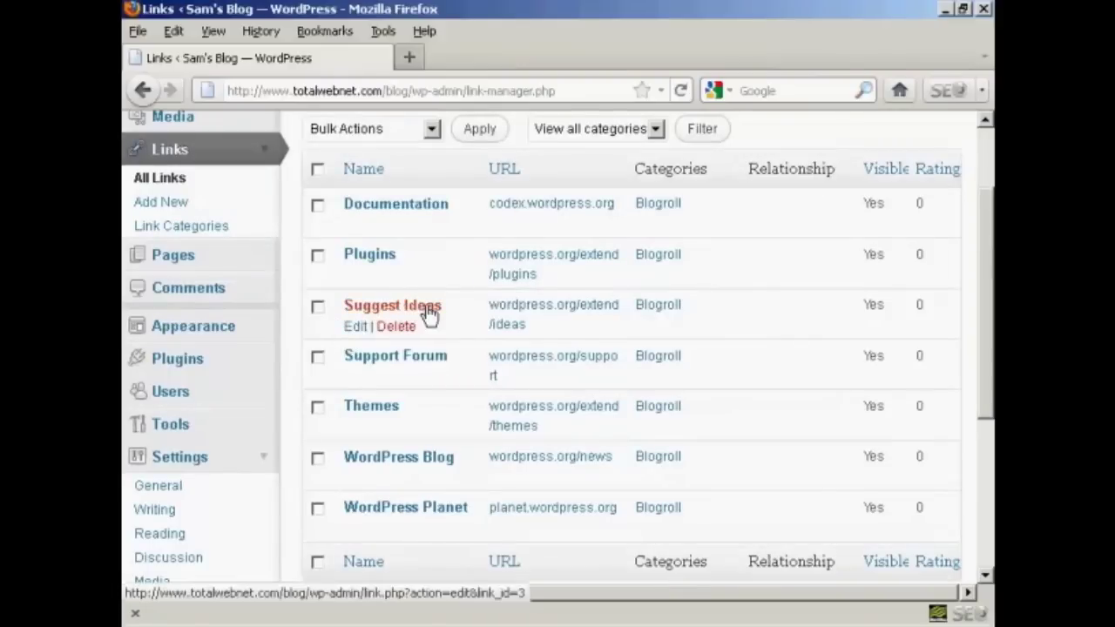
pyautogui.click(357, 328)
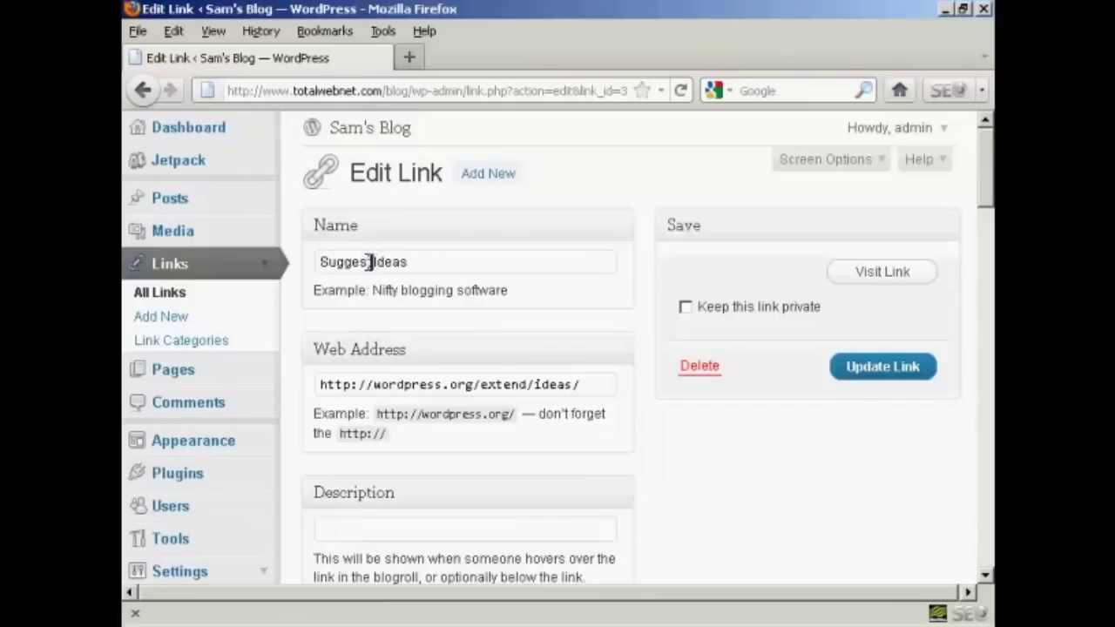
# - Rename the Suggest Ideas link as New Ideas Area and update it
pyautogui.moveTo(375, 260); pyautogui.dragTo(281, 270)
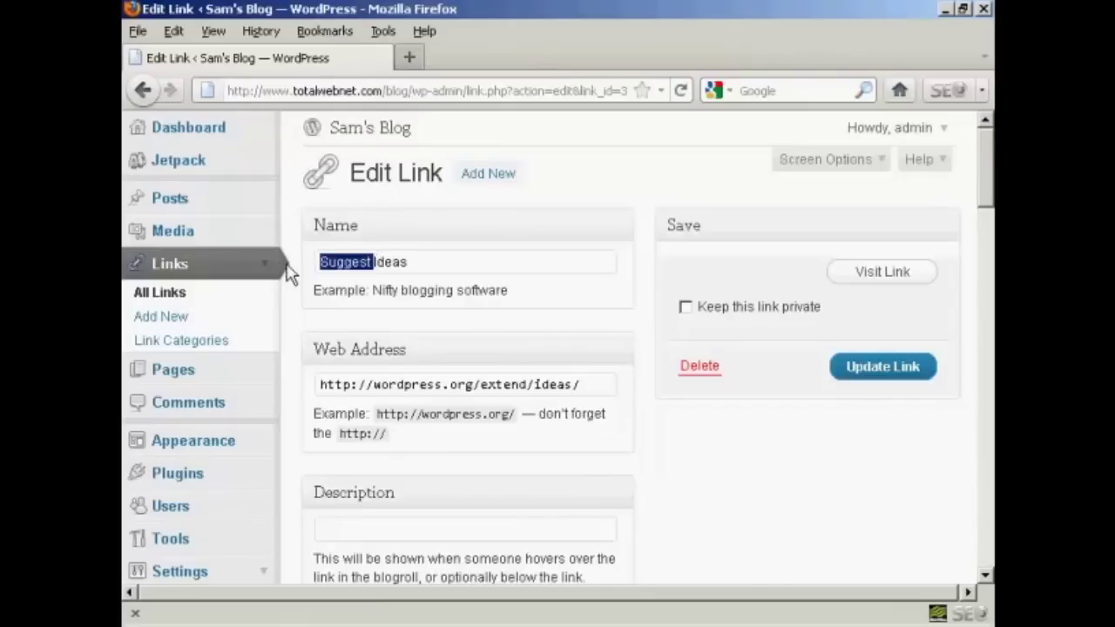
pyautogui.write('New')
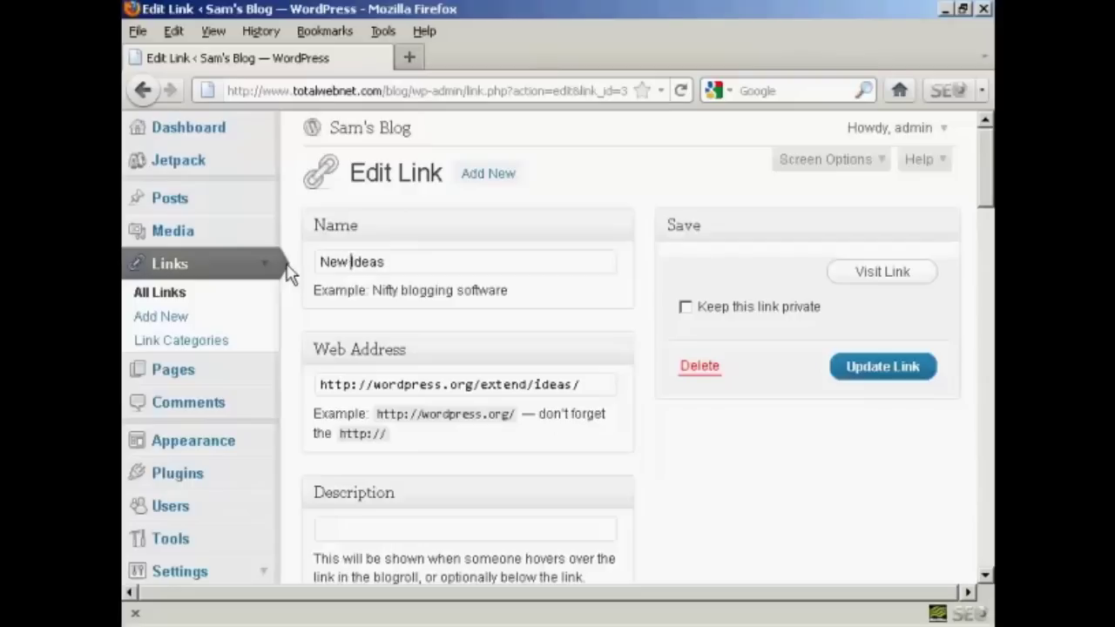
pyautogui.press('Right')
pyautogui.press('Right')
pyautogui.press('Right')
pyautogui.press('Right')
pyautogui.press('Right')
pyautogui.write('Area')
pyautogui.click(889, 377)
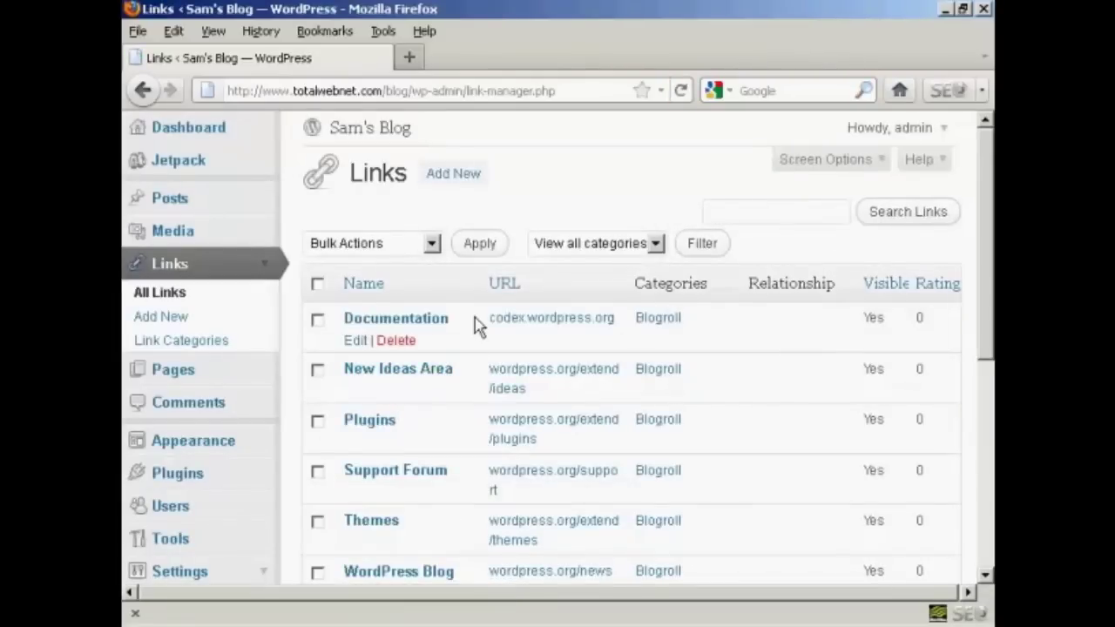
pyautogui.click(162, 319)
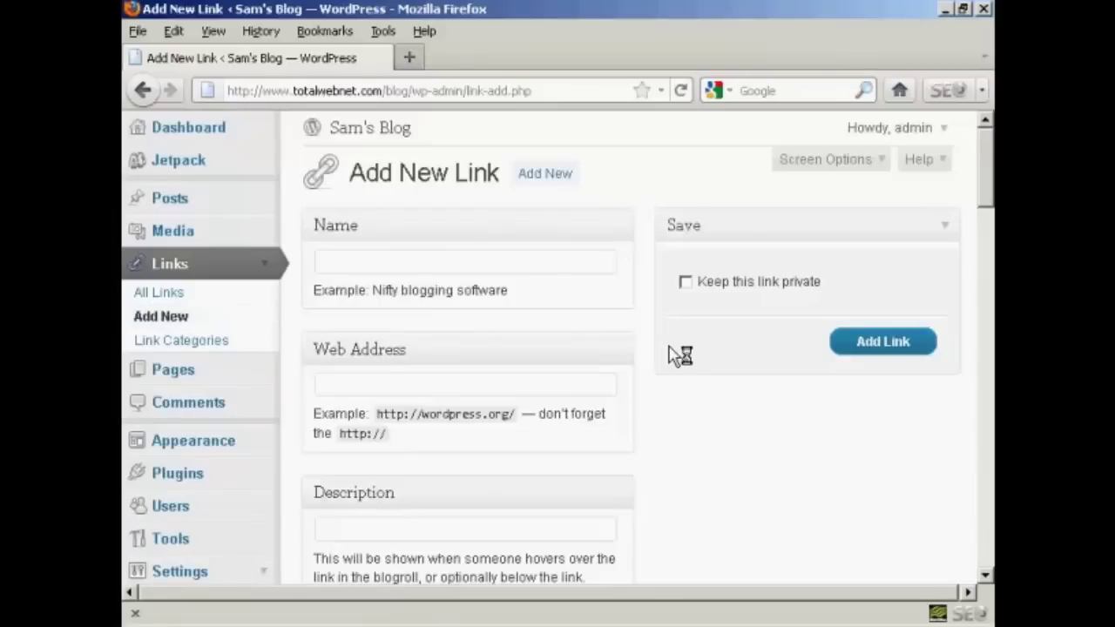
pyautogui.write('Google')
pyautogui.click(336, 383)
pyautogui.write('http:')
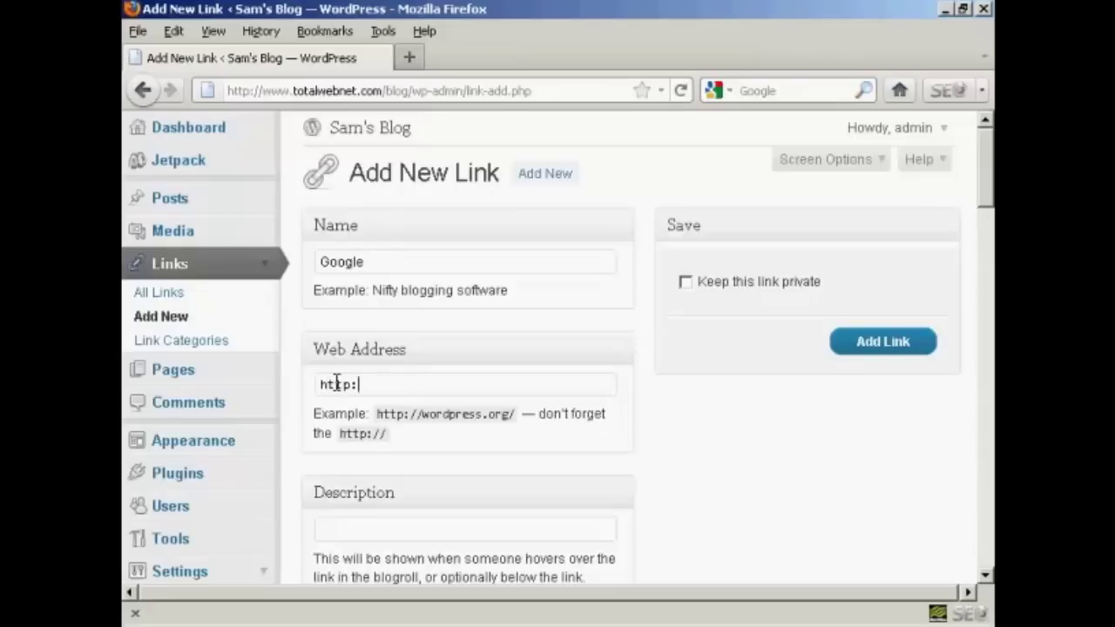
pyautogui.write('//www.google')
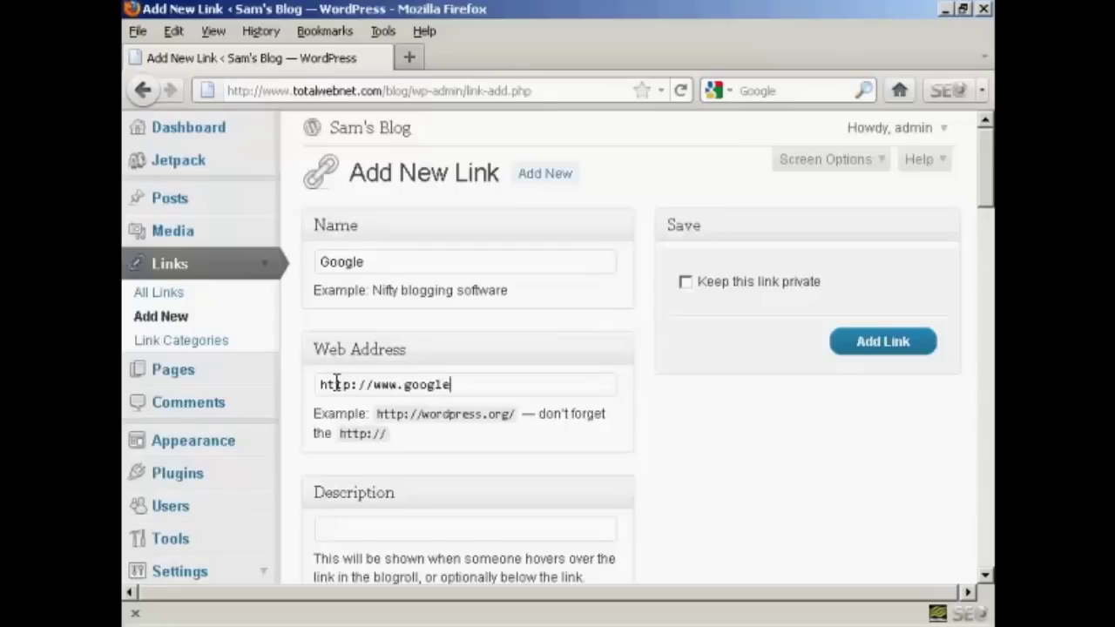
pyautogui.write('.com')
# - Give the Google link the description "Search engine", assign it to the Blogroll category and add it
pyautogui.scroll(-3, 756, 475)
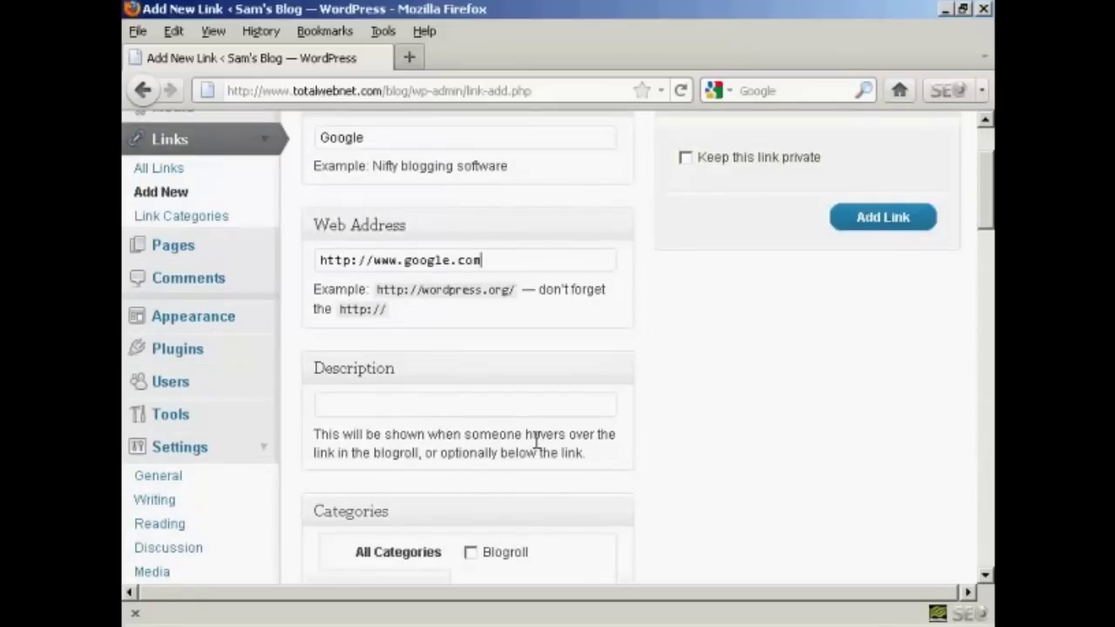
pyautogui.click(348, 405)
pyautogui.write('Search')
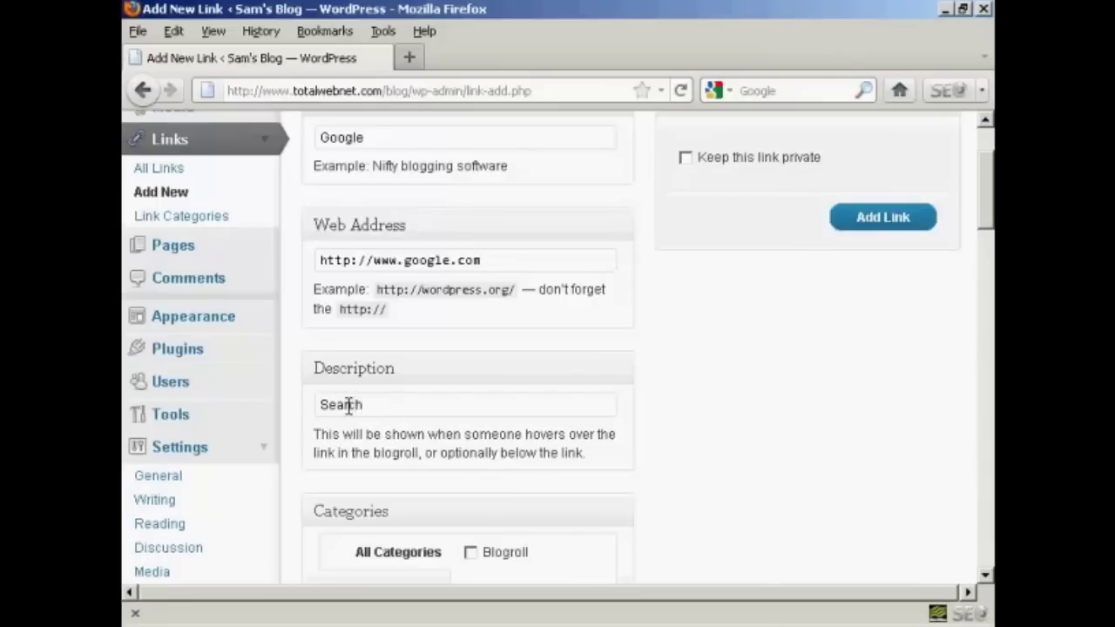
pyautogui.write(' engine')
pyautogui.scroll(-3, 613, 443)
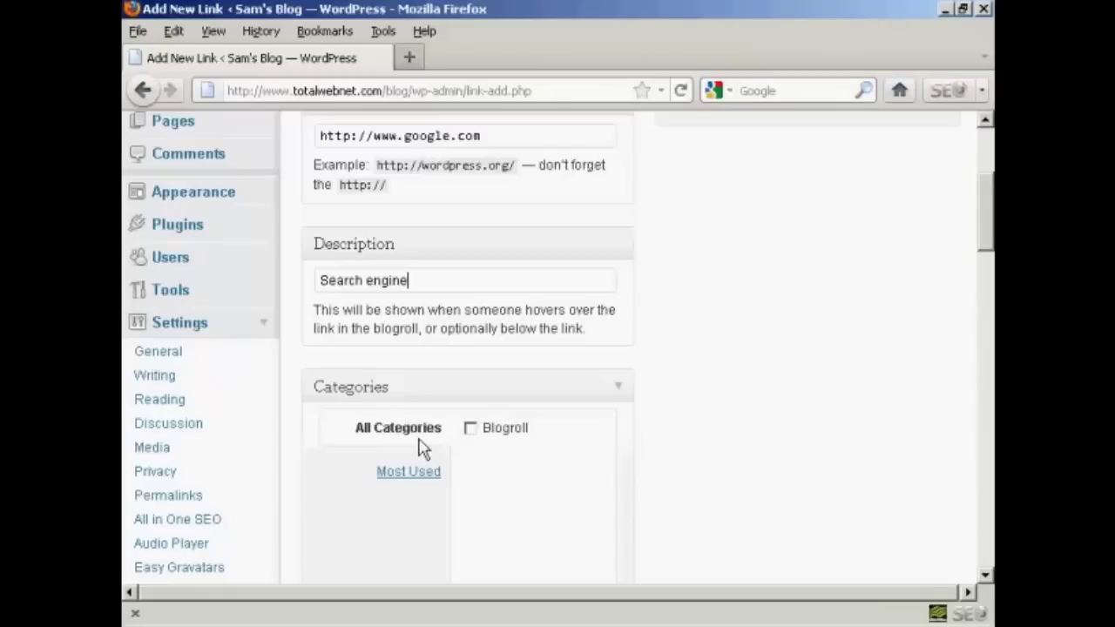
pyautogui.click(472, 430)
pyautogui.moveTo(977, 201); pyautogui.dragTo(979, 157)
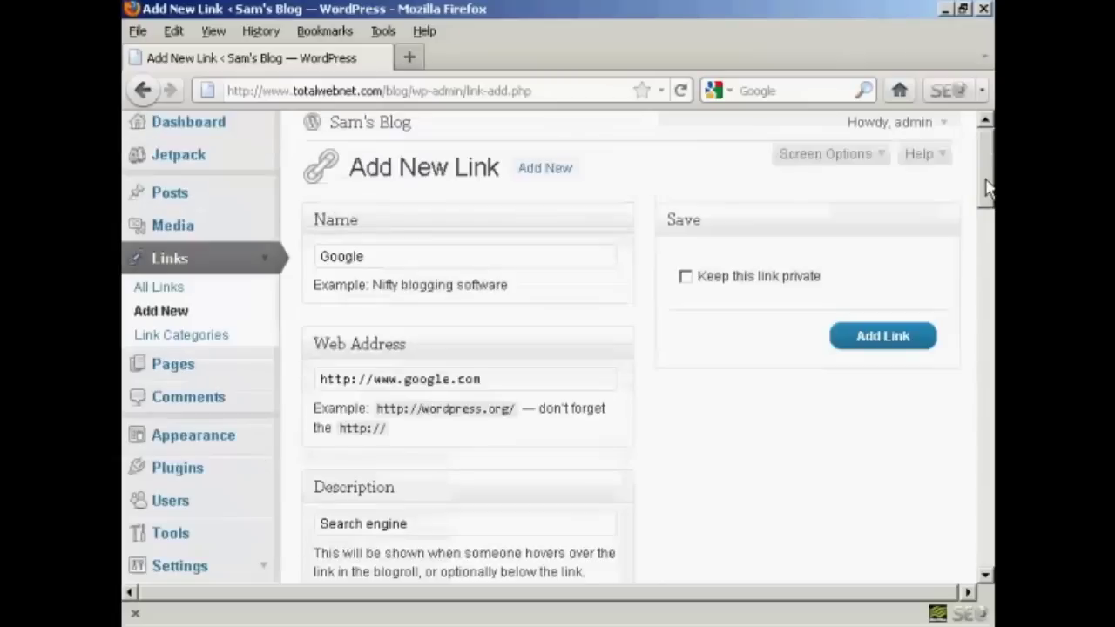
pyautogui.click(885, 344)
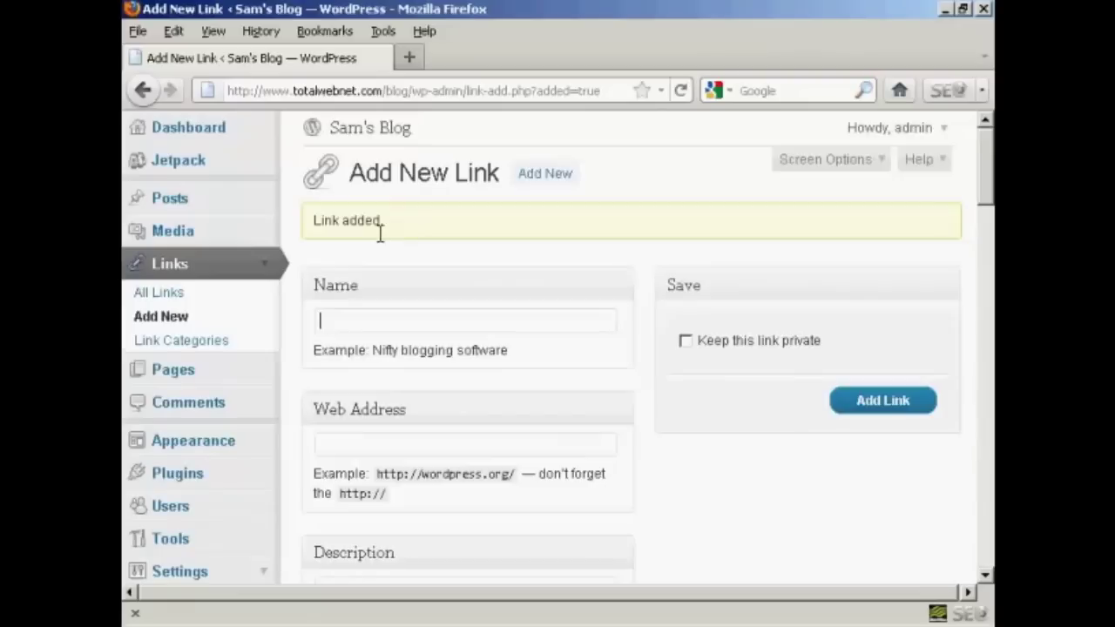
# - Start a new link category named Quick Links with the slug quick_links
pyautogui.click(214, 348)
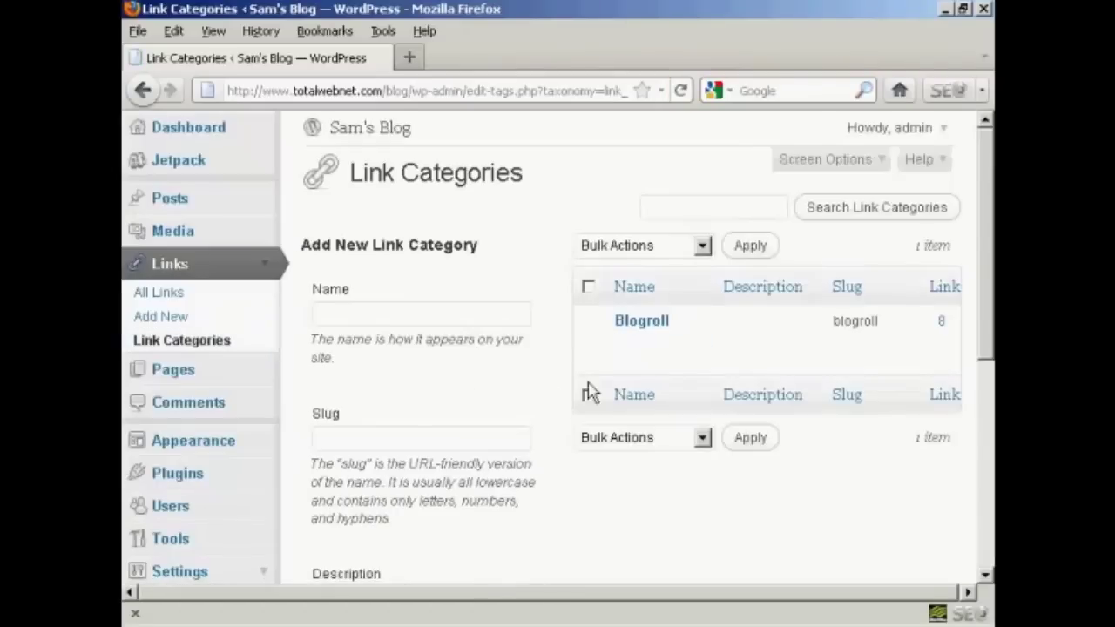
pyautogui.moveTo(671, 361)
pyautogui.click(328, 315)
pyautogui.write('uick Links')
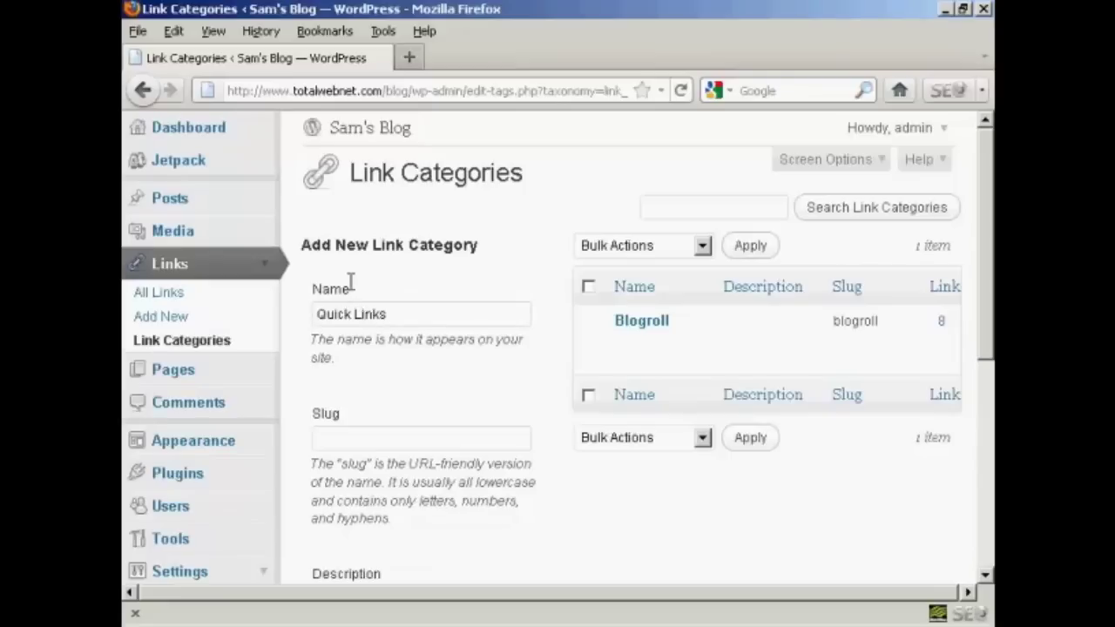
pyautogui.click(365, 435)
pyautogui.write('quick_links')
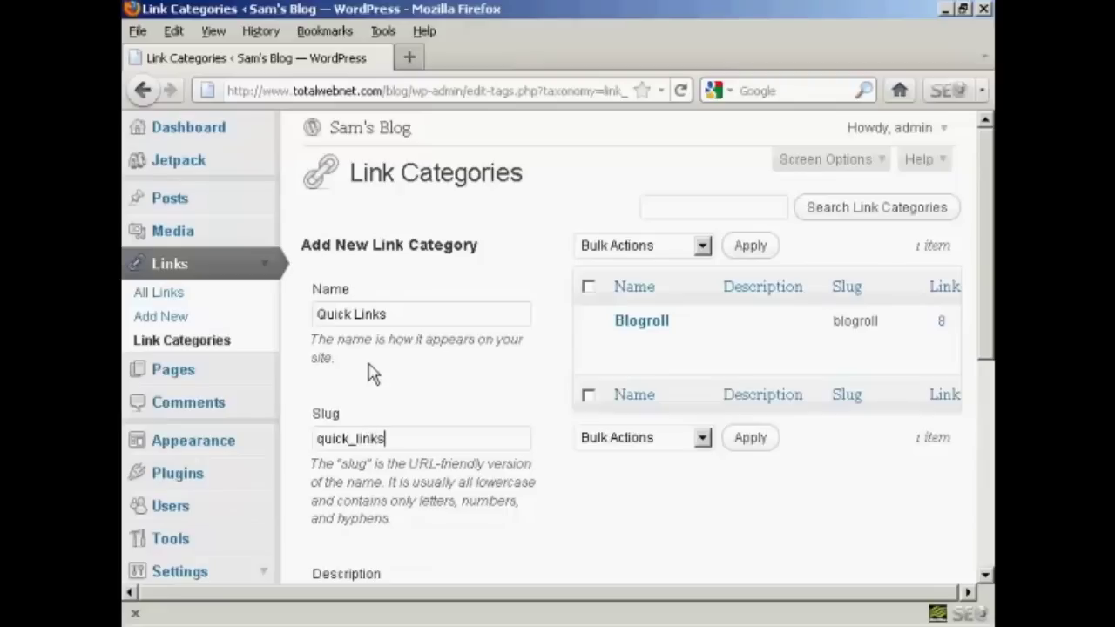
# - Enter the description "Fast links to other sites" for the Quick Links category and add it
pyautogui.scroll(-8, 427, 397)
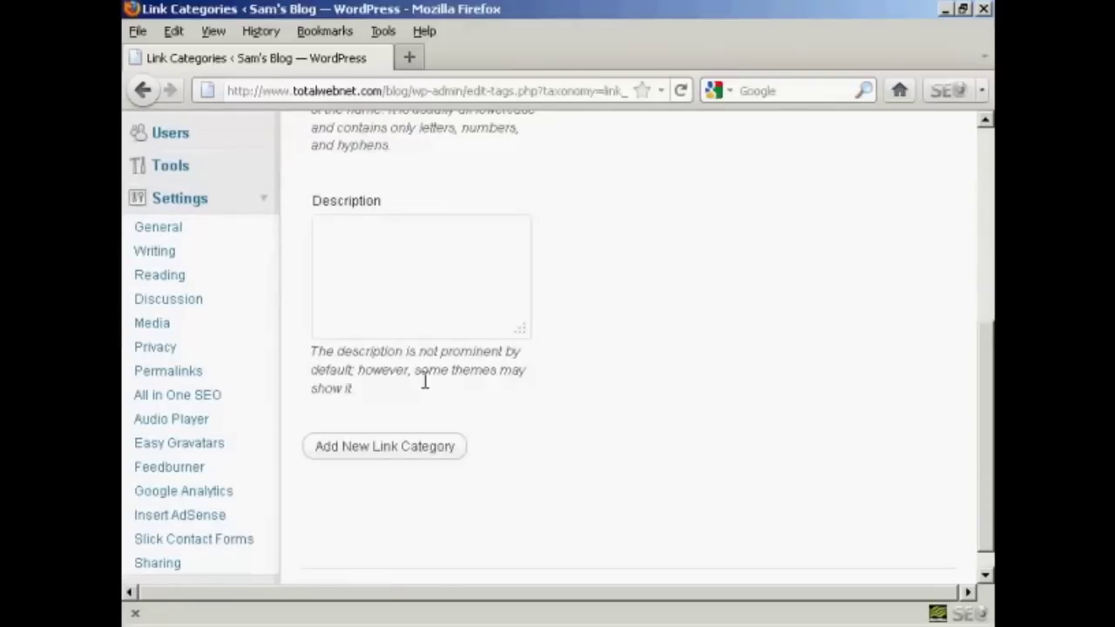
pyautogui.scroll(3, 425, 381)
pyautogui.click(352, 363)
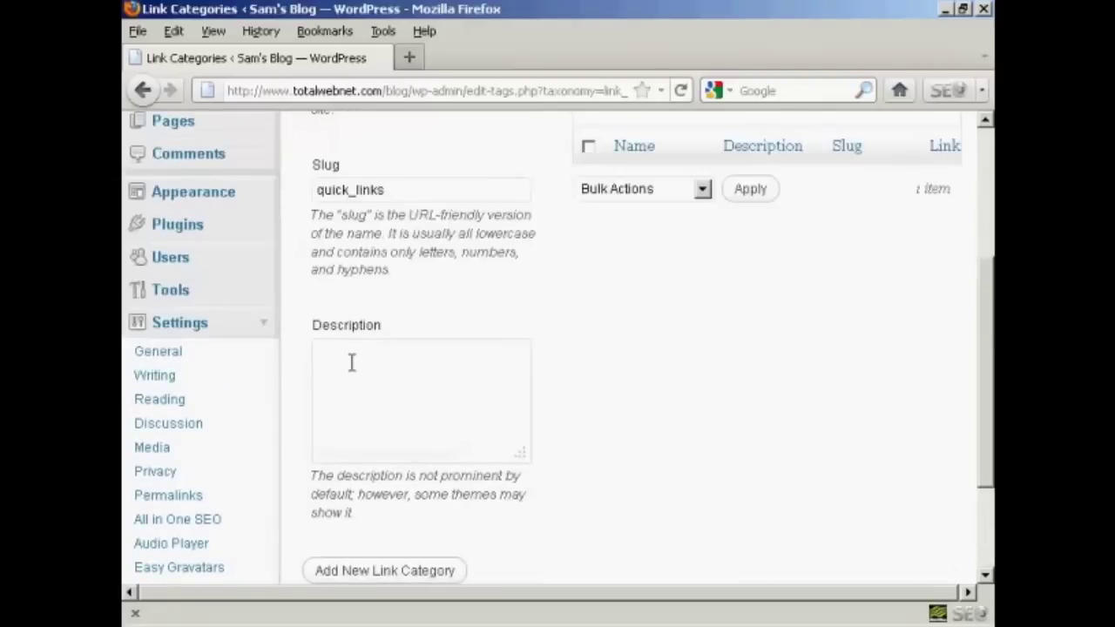
pyautogui.write('Fast links to')
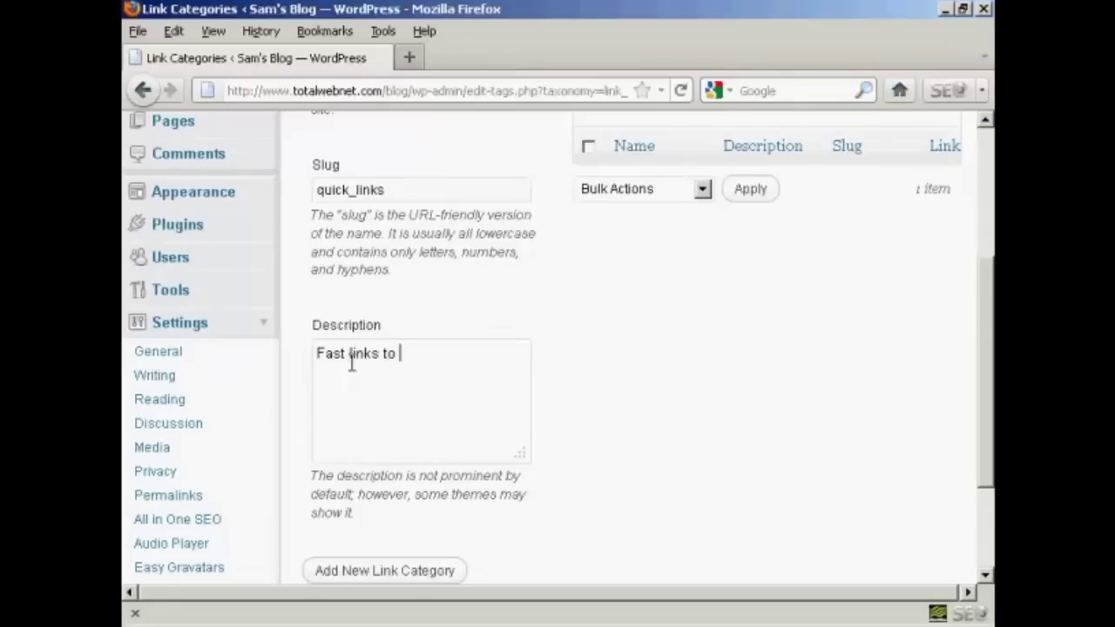
pyautogui.write(' other sites')
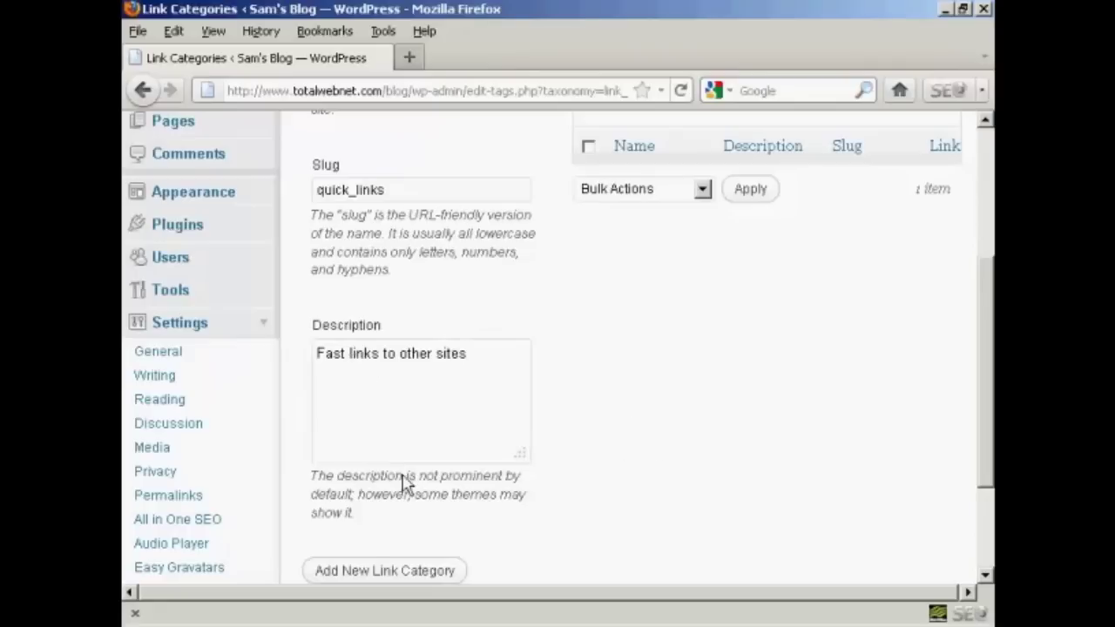
pyautogui.click(416, 575)
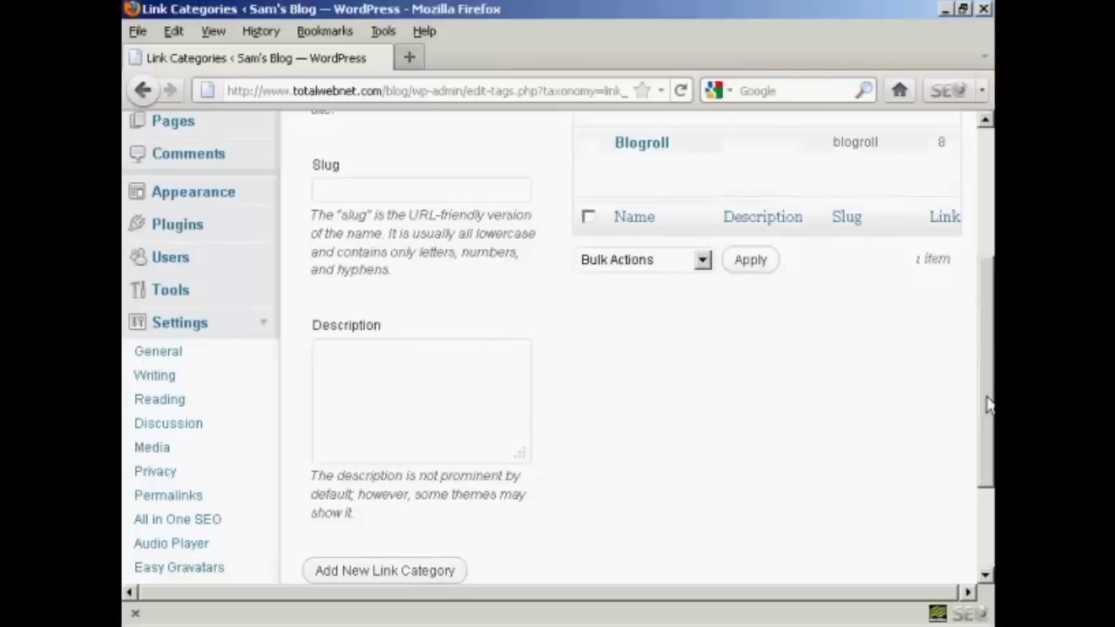
pyautogui.moveTo(988, 406); pyautogui.dragTo(988, 301)
pyautogui.moveTo(662, 293)
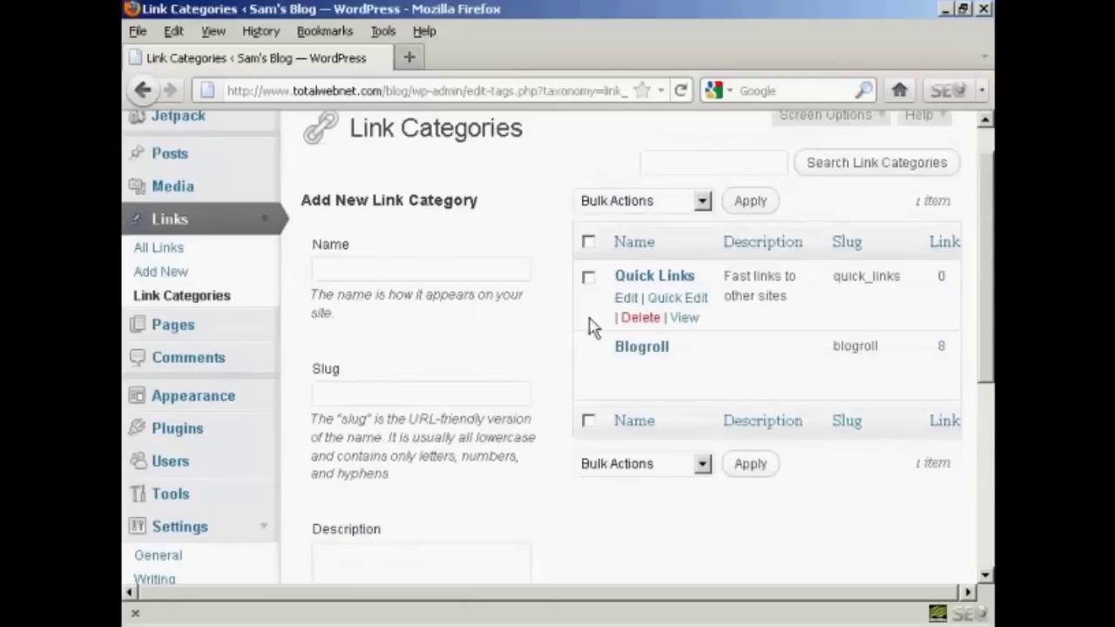
pyautogui.moveTo(782, 373)
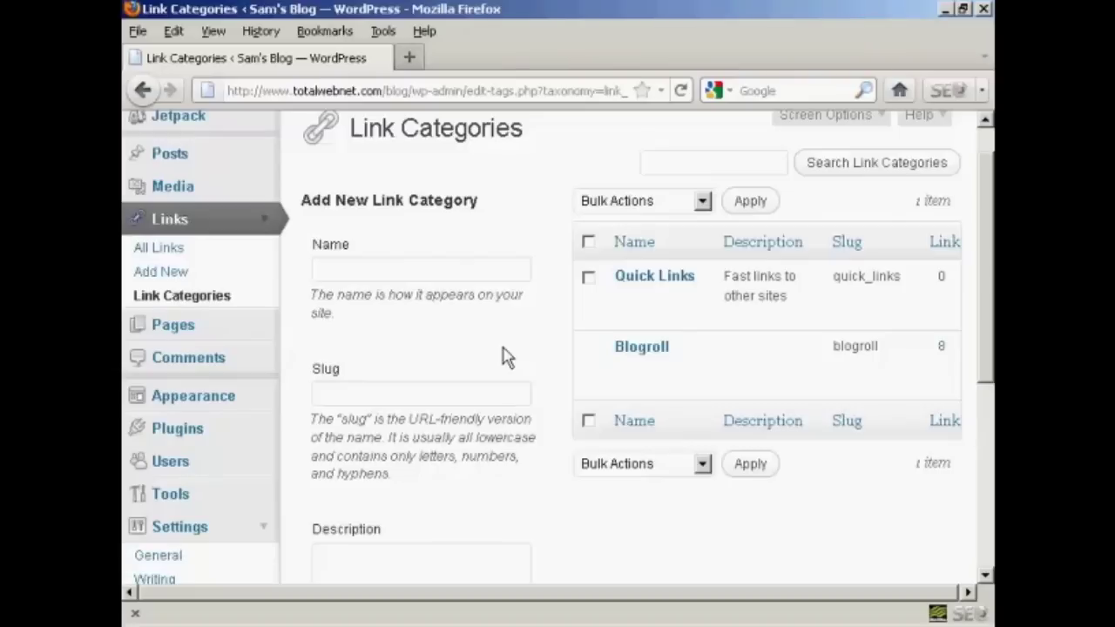
# - Open the theme's widget settings and place the Links widget in the Primary Widget Area
pyautogui.click(233, 403)
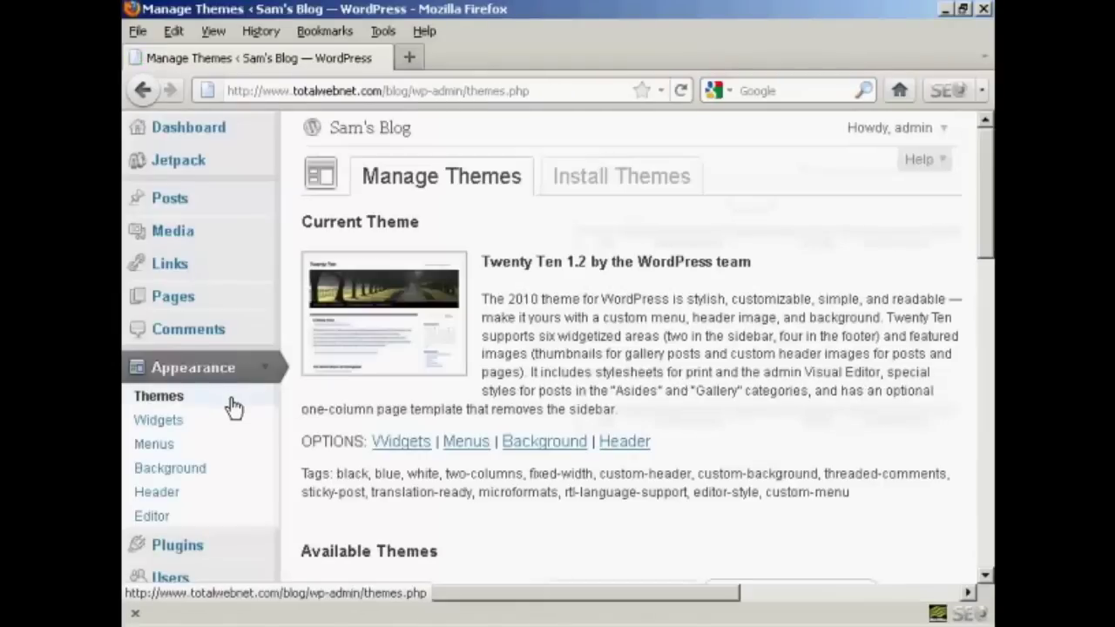
pyautogui.click(162, 423)
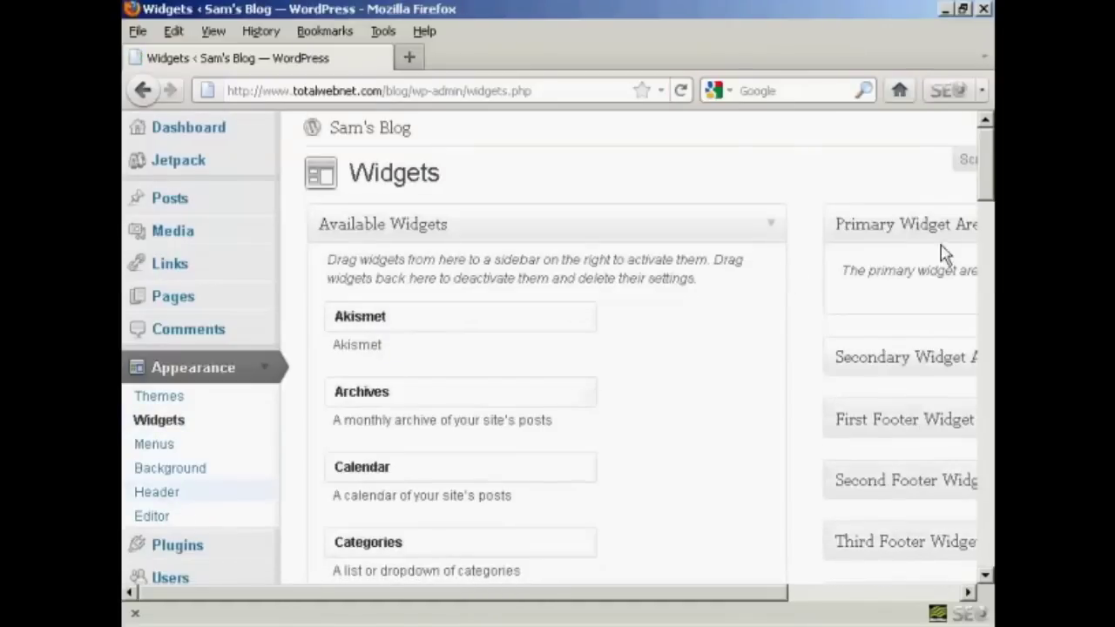
pyautogui.moveTo(987, 157); pyautogui.dragTo(988, 200)
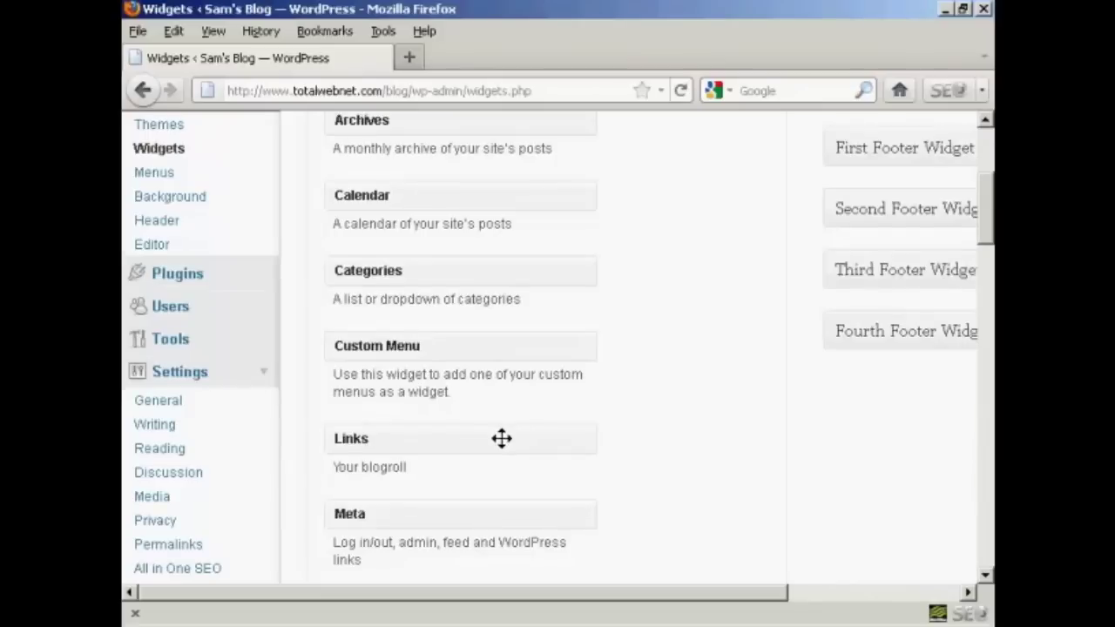
pyautogui.scroll(-1, 988, 217)
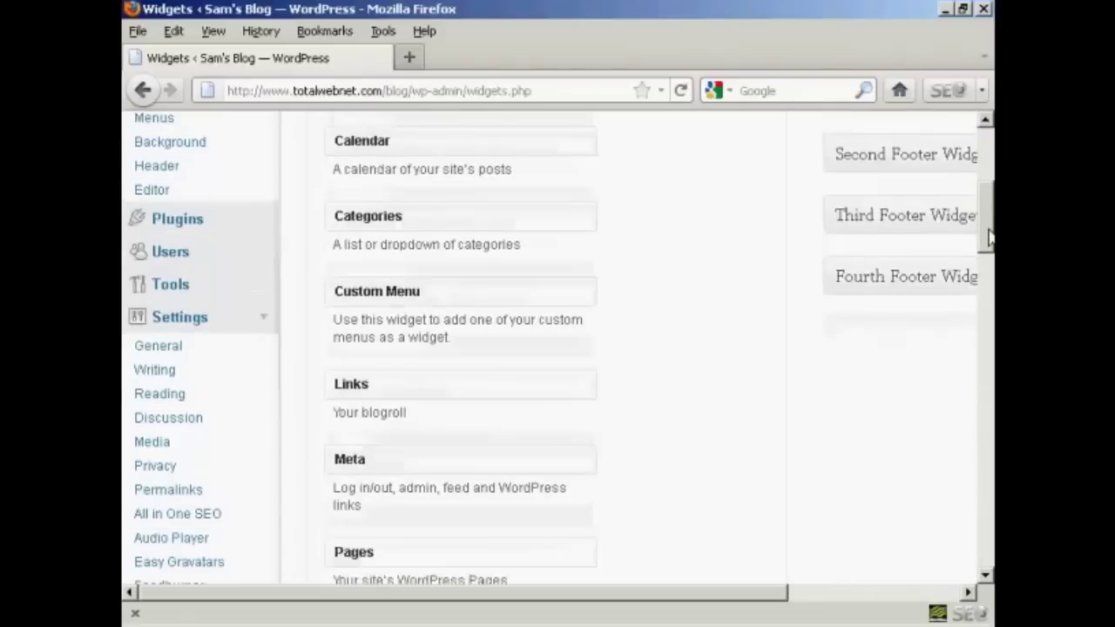
pyautogui.scroll(1, 989, 190)
pyautogui.scroll(5, 989, 190)
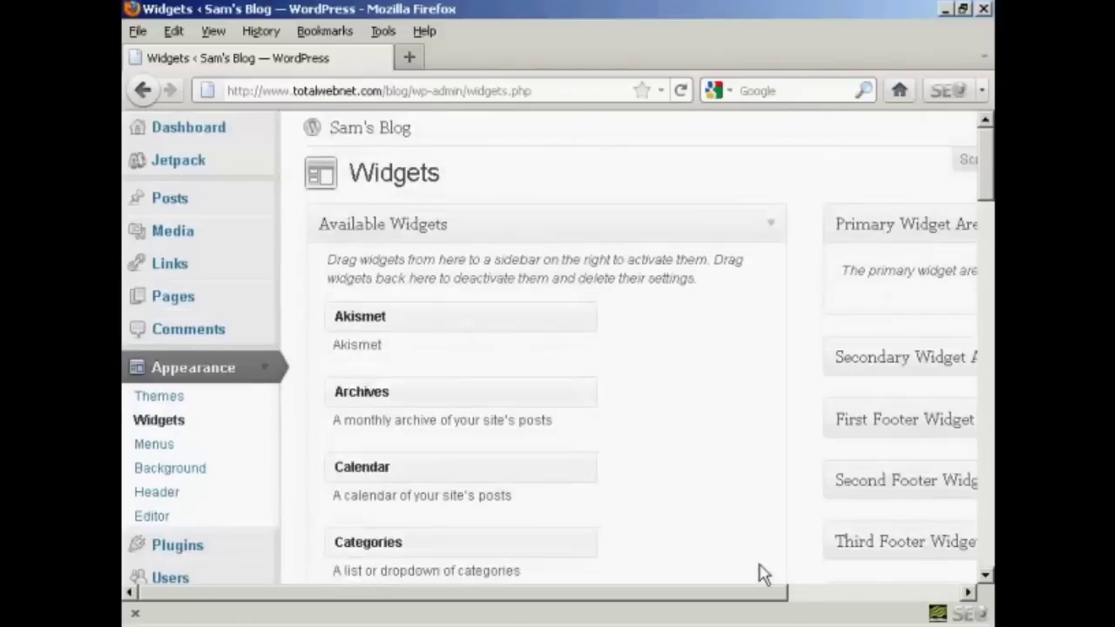
pyautogui.moveTo(771, 593); pyautogui.dragTo(953, 597)
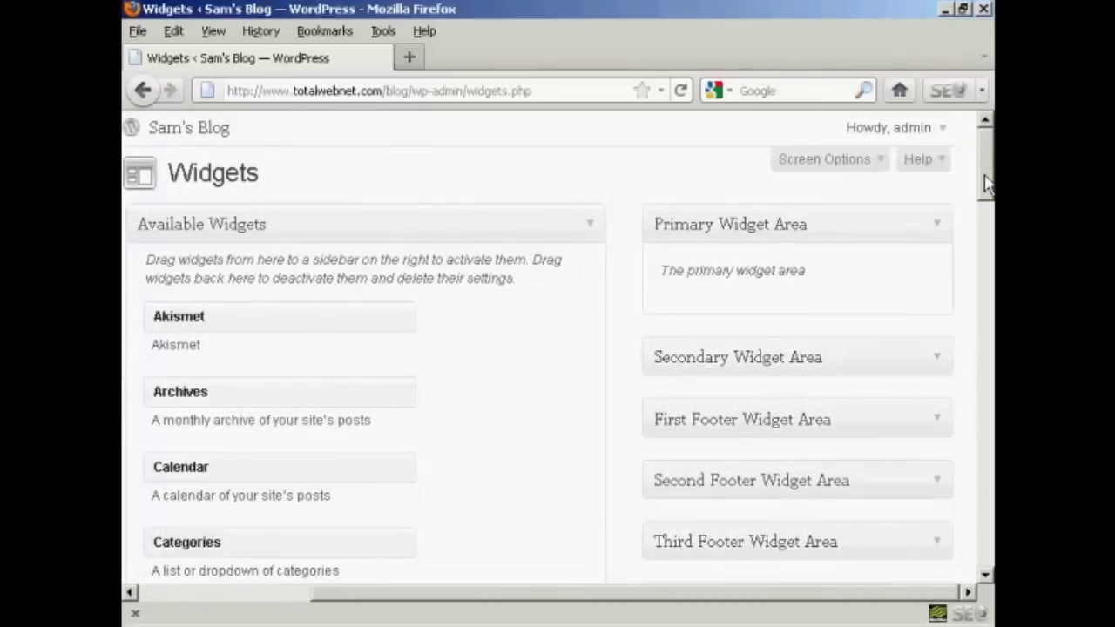
pyautogui.moveTo(986, 180); pyautogui.dragTo(989, 202)
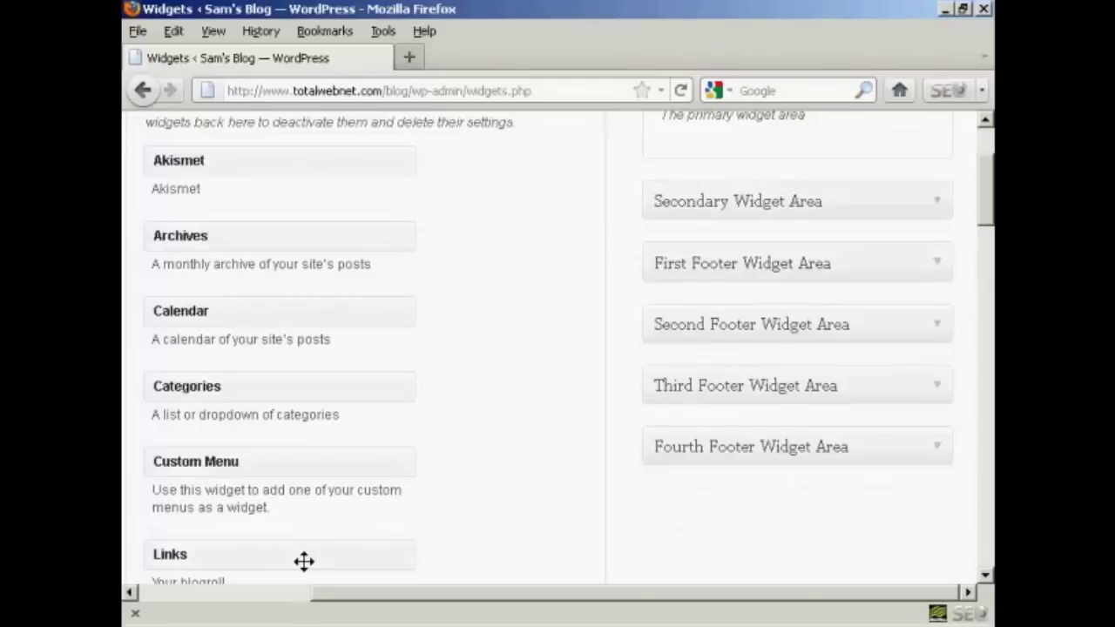
pyautogui.moveTo(303, 562); pyautogui.dragTo(817, 203)
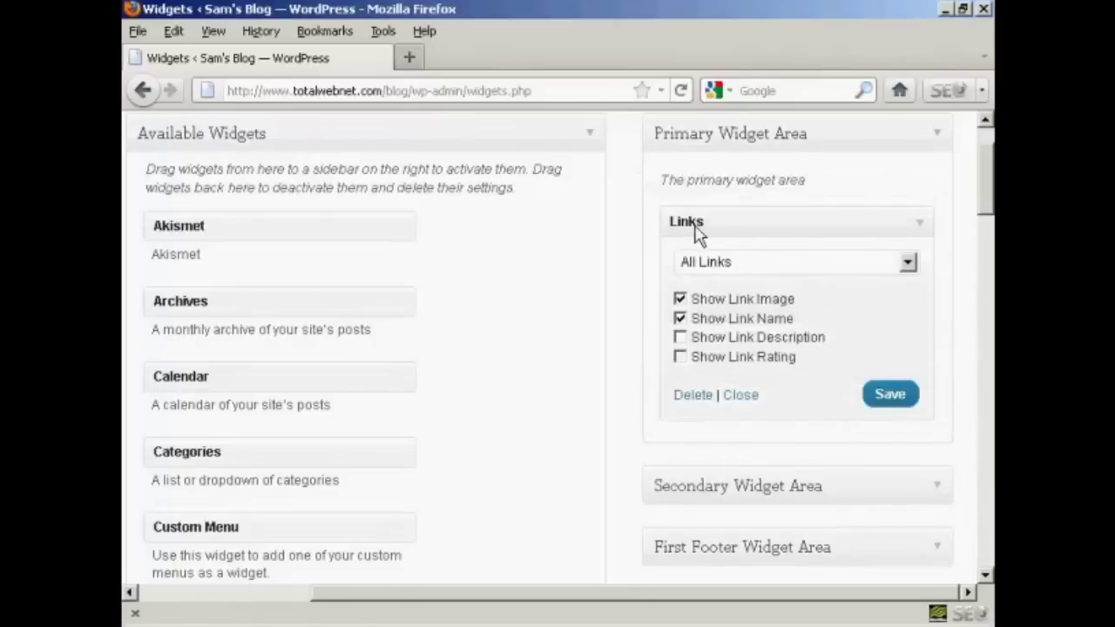
# - Set the Links widget to show only the Blogroll category and save it
pyautogui.click(908, 264)
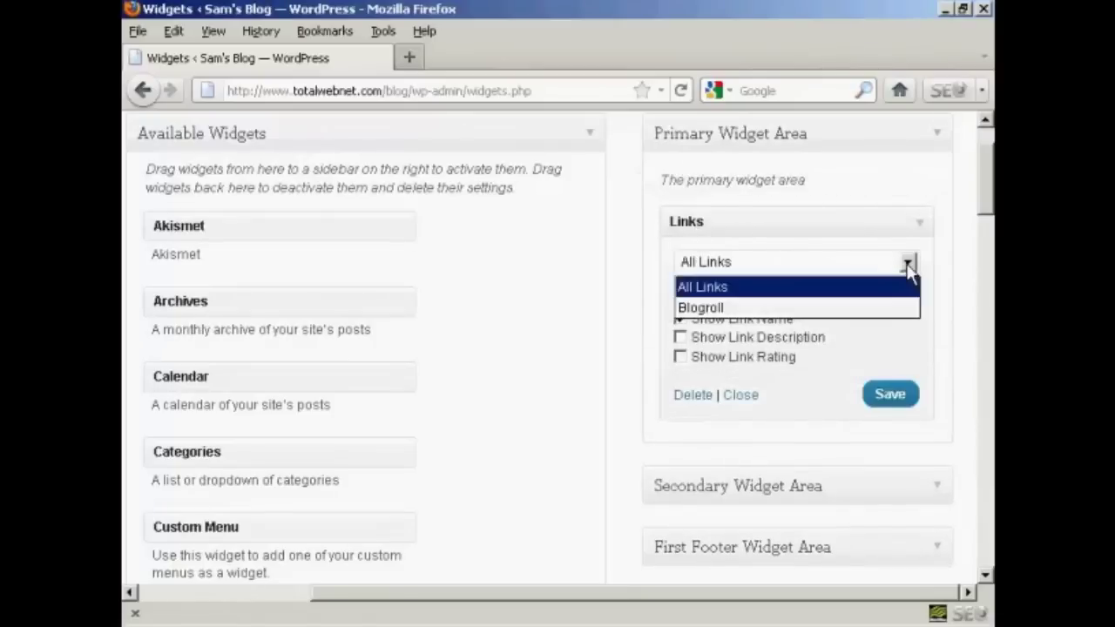
pyautogui.click(716, 309)
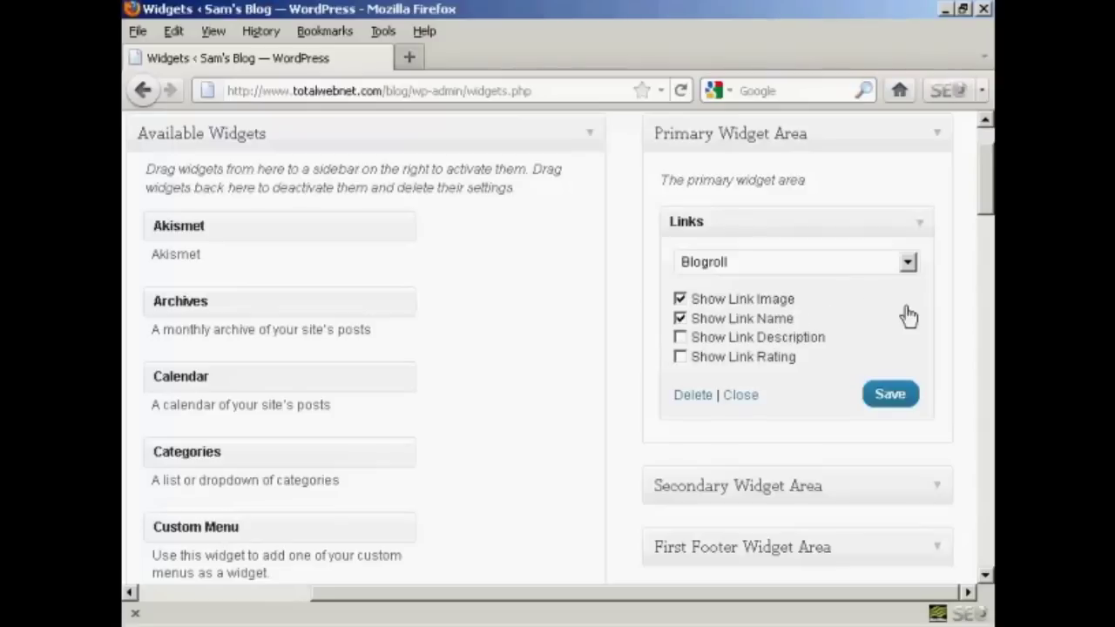
pyautogui.click(897, 402)
# - View the public blog and examine the Blogroll list in its sidebar
pyautogui.moveTo(982, 198); pyautogui.dragTo(985, 174)
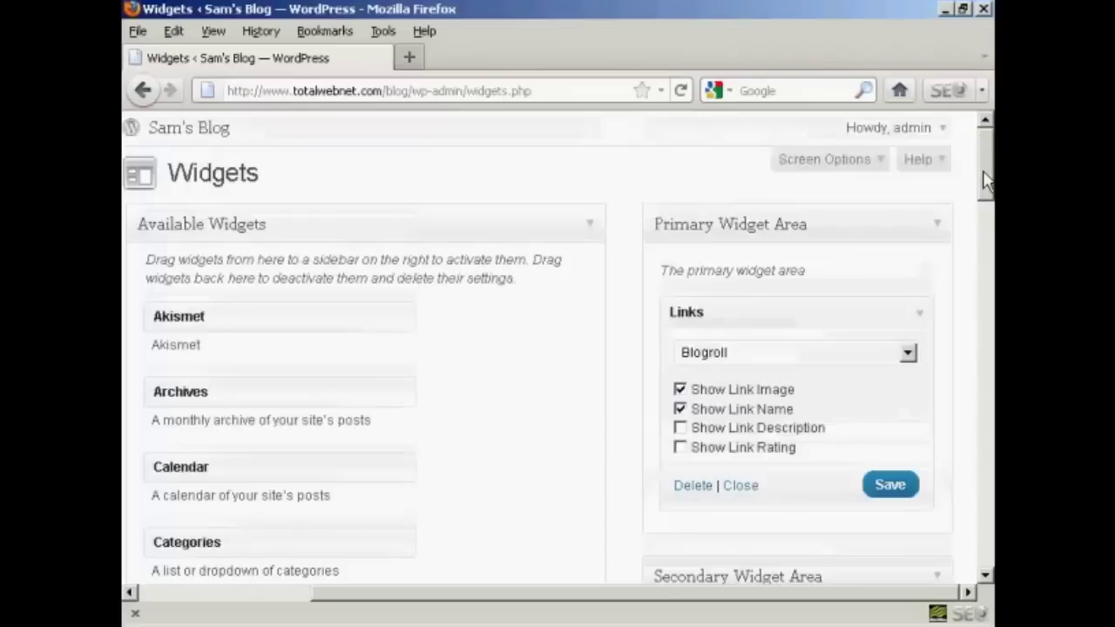
pyautogui.click(196, 132)
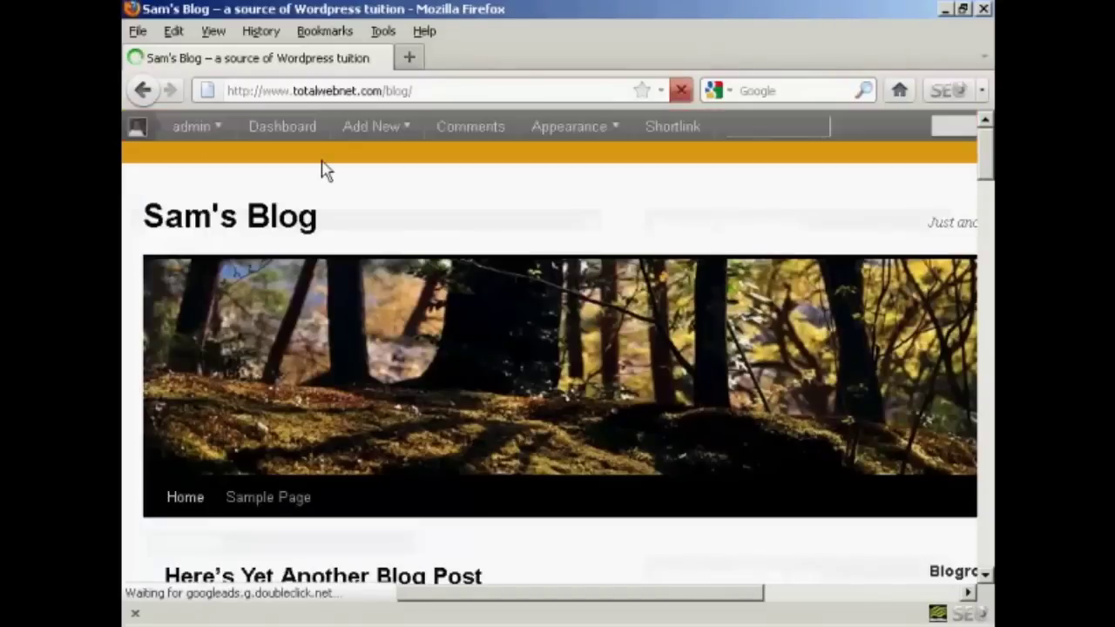
pyautogui.moveTo(786, 594); pyautogui.dragTo(971, 518)
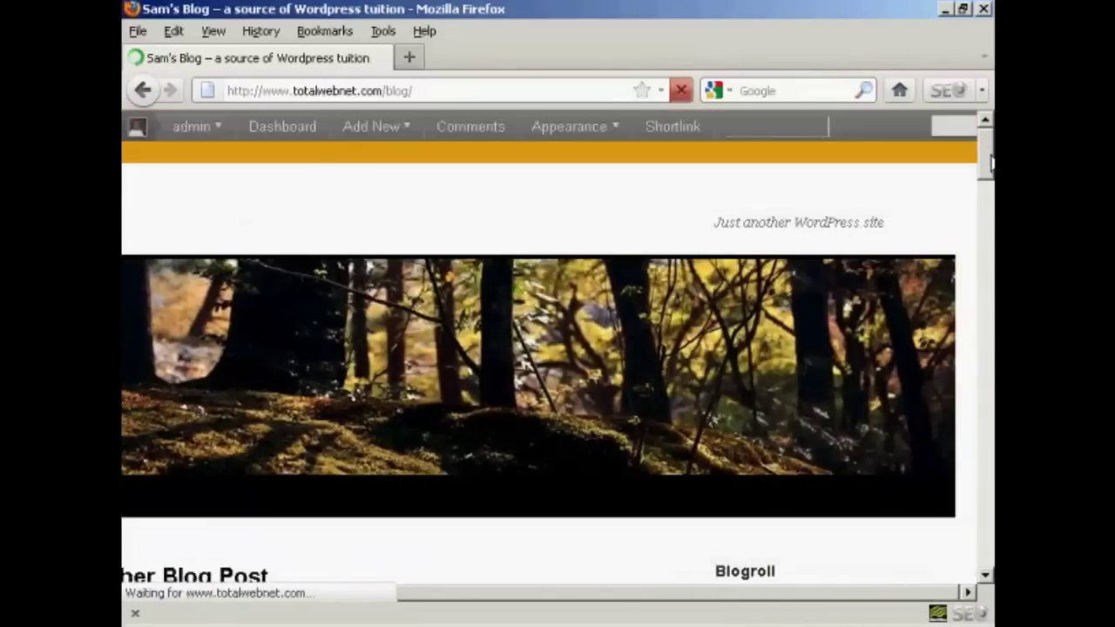
pyautogui.moveTo(991, 158); pyautogui.dragTo(981, 231)
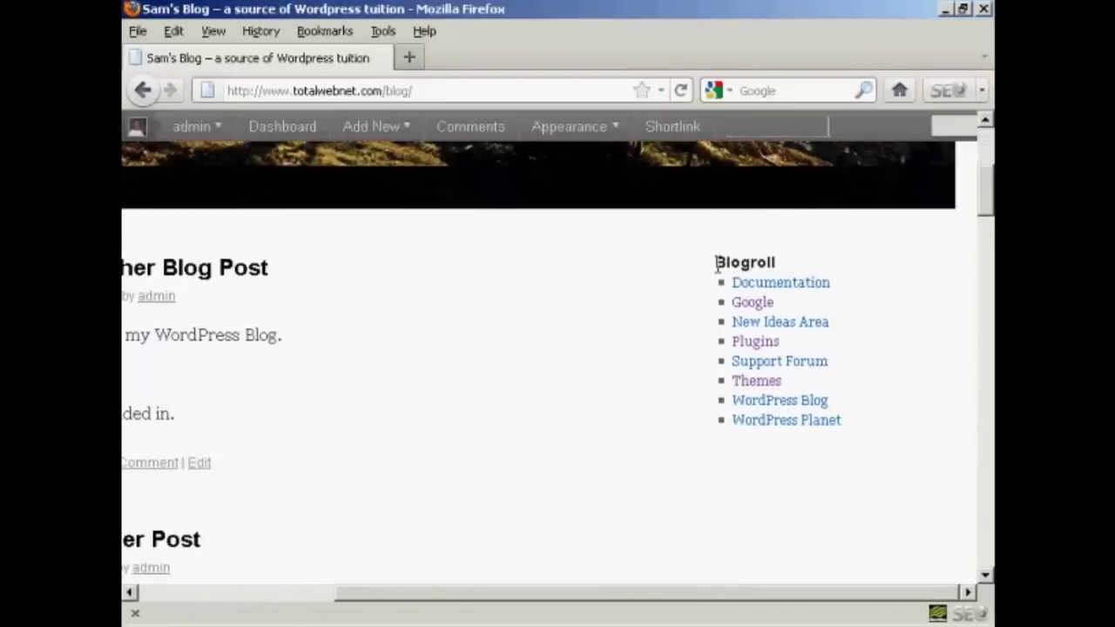